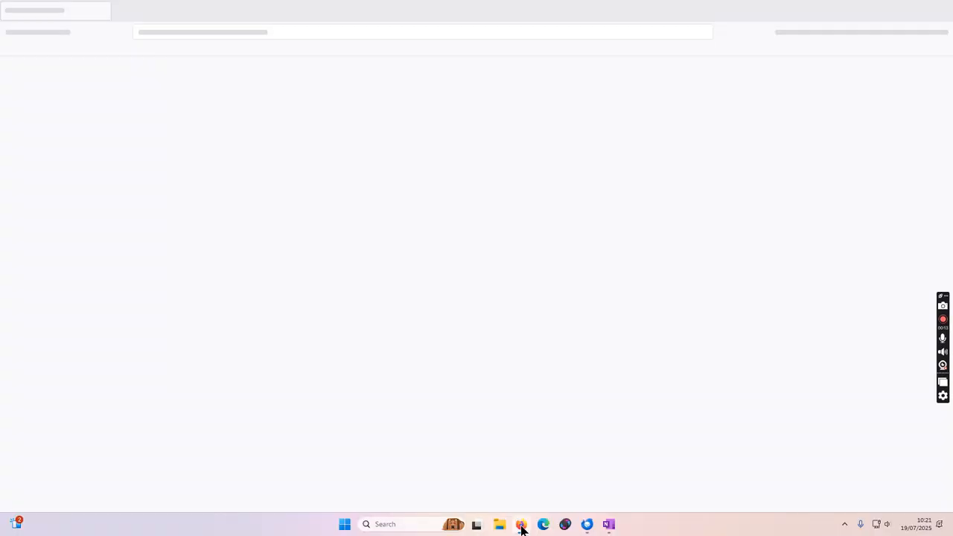
Step: Start downloading the DXLog.net-2.6.18.msi installer from the dxlog.net file area, and close the browser, cancelling the download
{"action": "left_click", "coordinate": [340, 31]}
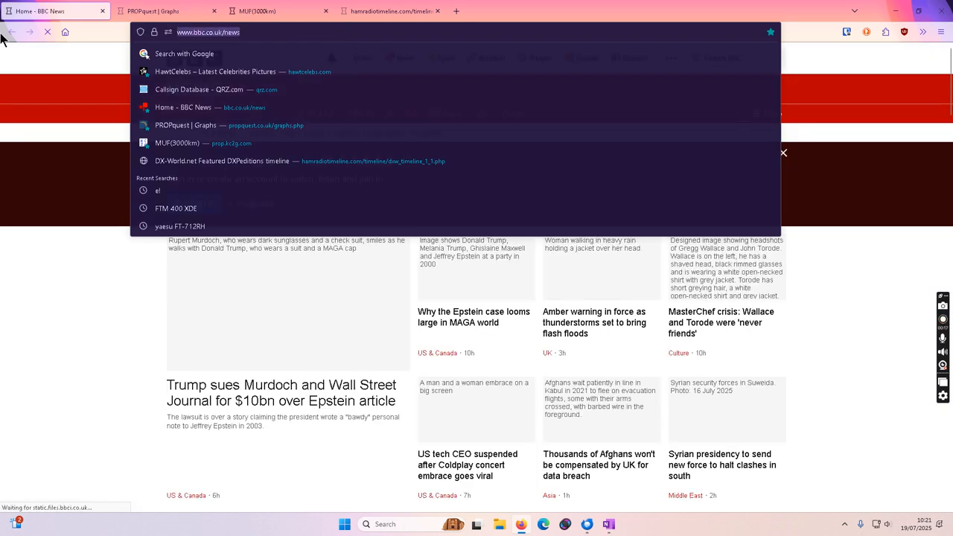
{"action": "type", "text": "dxlog.net/"}
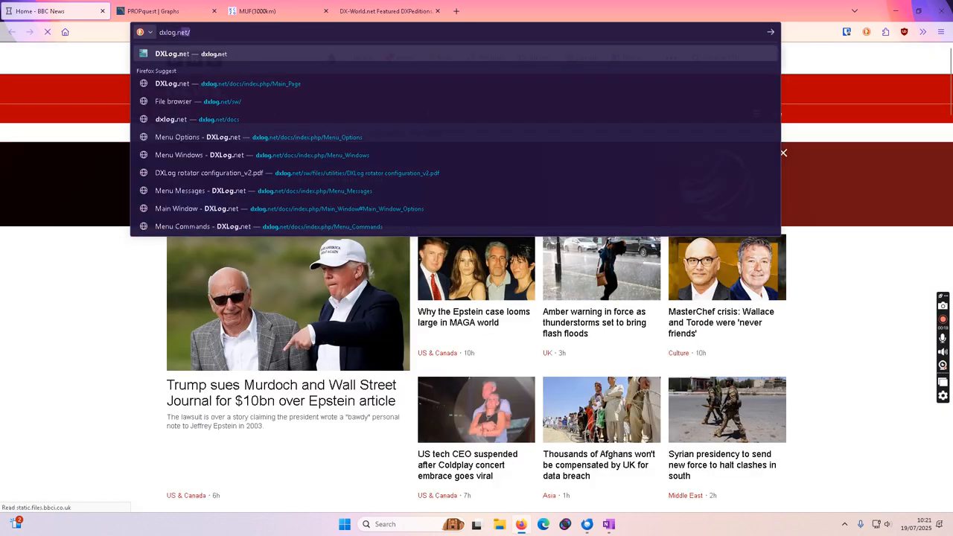
{"action": "key", "text": "Return"}
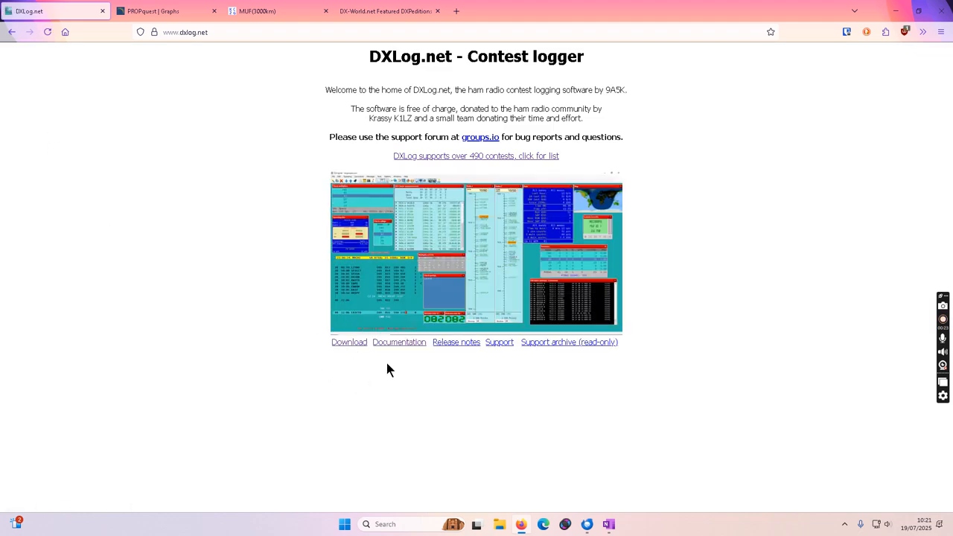
{"action": "left_click", "coordinate": [355, 344]}
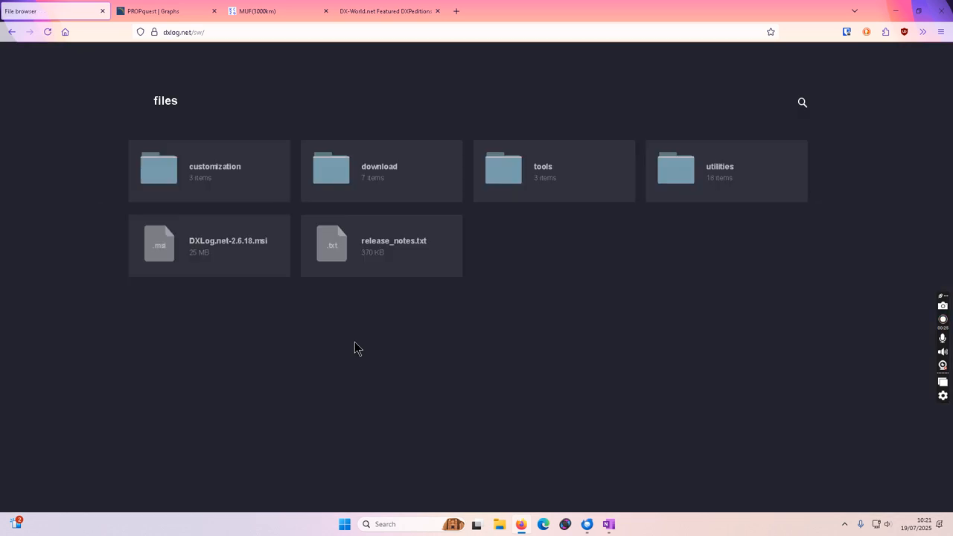
{"action": "left_click", "coordinate": [268, 254]}
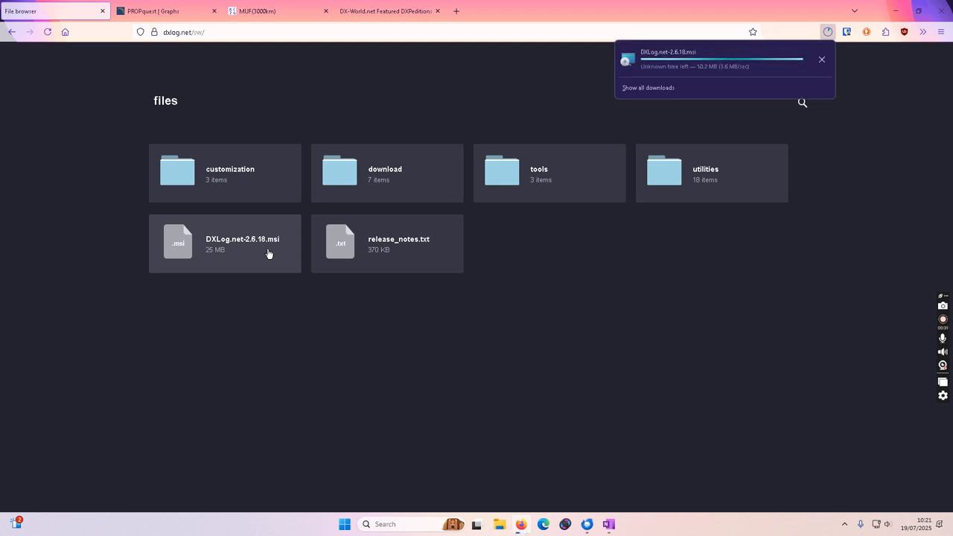
{"action": "left_click", "coordinate": [942, 10]}
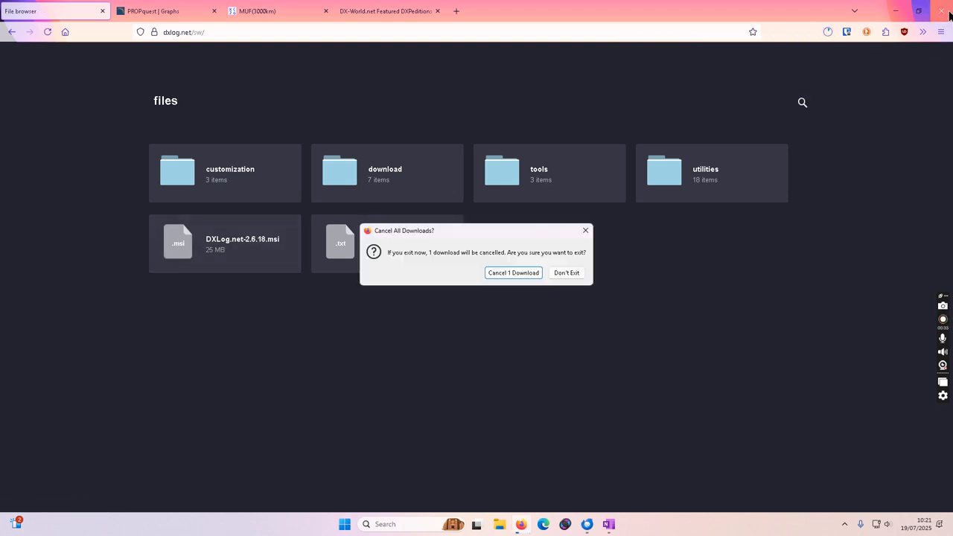
{"action": "left_click", "coordinate": [532, 274]}
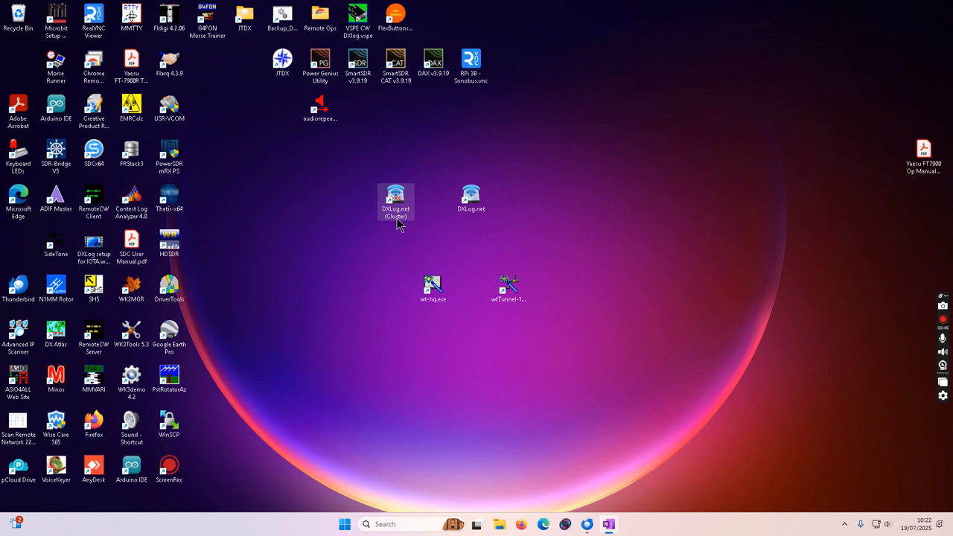
Step: Launch the main DXLog.net program from the desktop and start a new contest log
{"action": "left_click", "coordinate": [399, 189]}
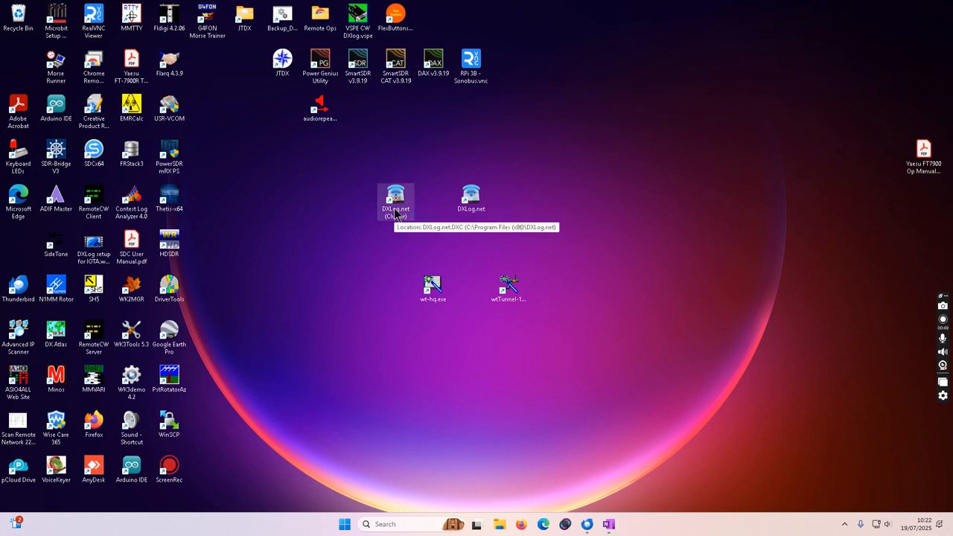
{"action": "double_click", "coordinate": [470, 201]}
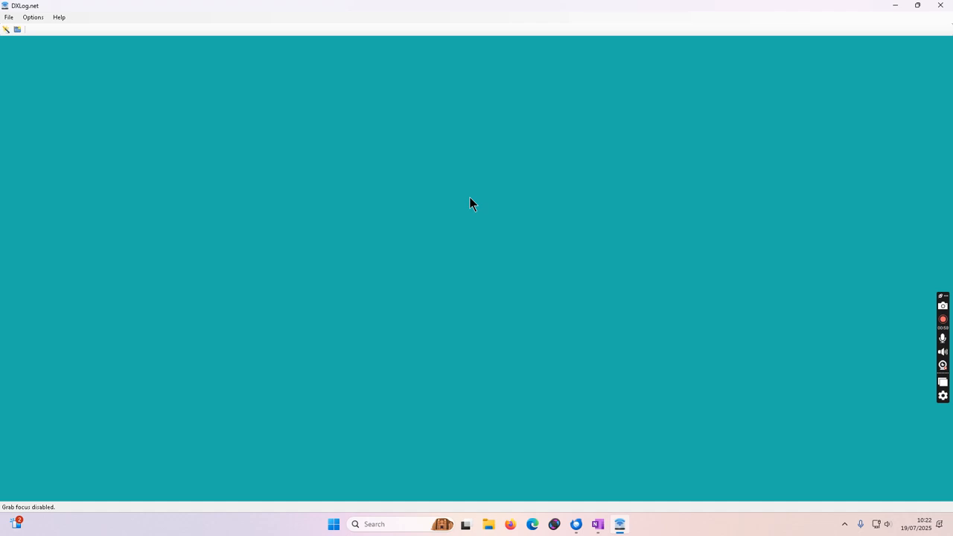
{"action": "left_click", "coordinate": [11, 18]}
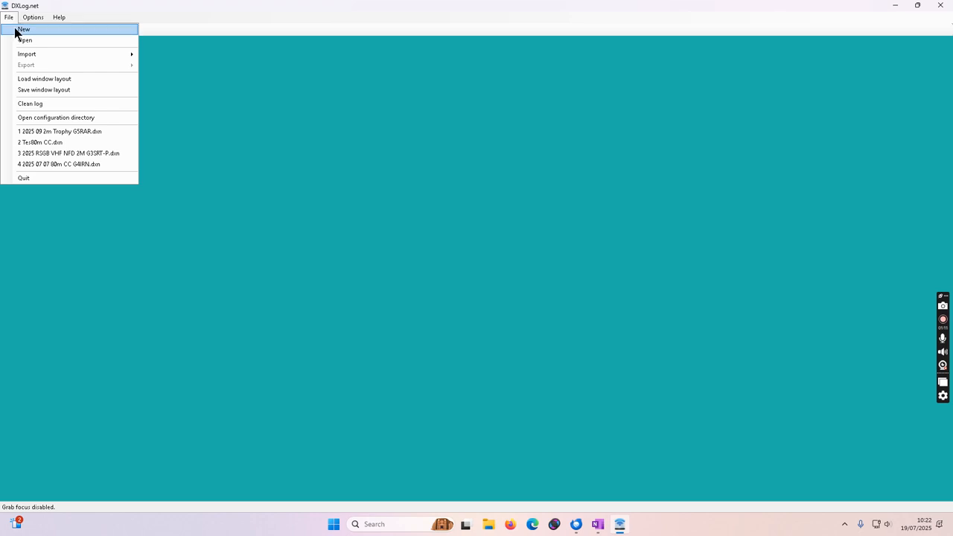
{"action": "left_click", "coordinate": [16, 30]}
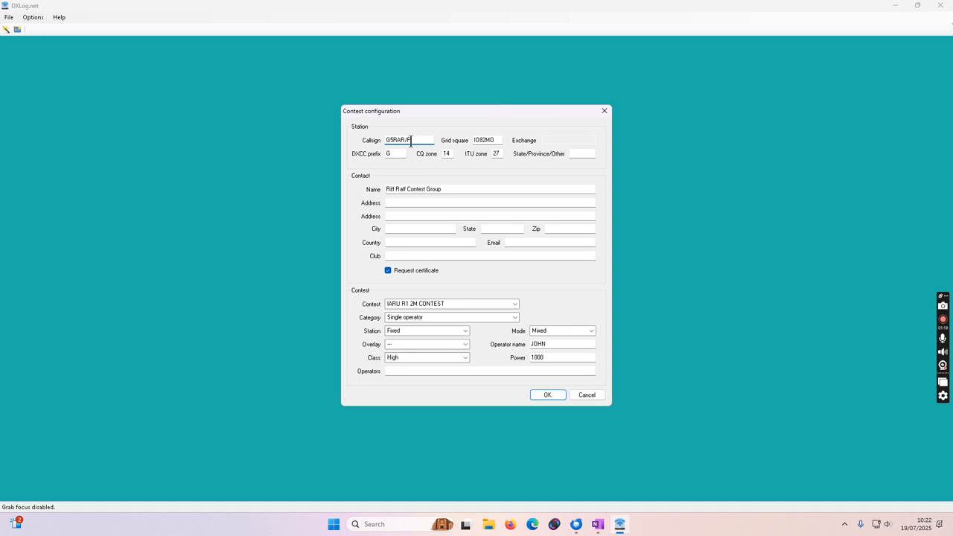
Step: Review the station's grid square, DXCC prefix, CQ zone and ITU zone in the contest configuration
{"action": "double_click", "coordinate": [484, 141]}
{"action": "double_click", "coordinate": [398, 154]}
{"action": "double_click", "coordinate": [447, 154]}
{"action": "double_click", "coordinate": [497, 154]}
{"action": "left_click", "coordinate": [392, 155]}
Step: Browse the list of supported contests and keep IARU R1 2M CONTEST as the selection
{"action": "left_click", "coordinate": [516, 304]}
{"action": "left_click_drag", "start_coordinate": [513, 485], "coordinate": [523, 422]}
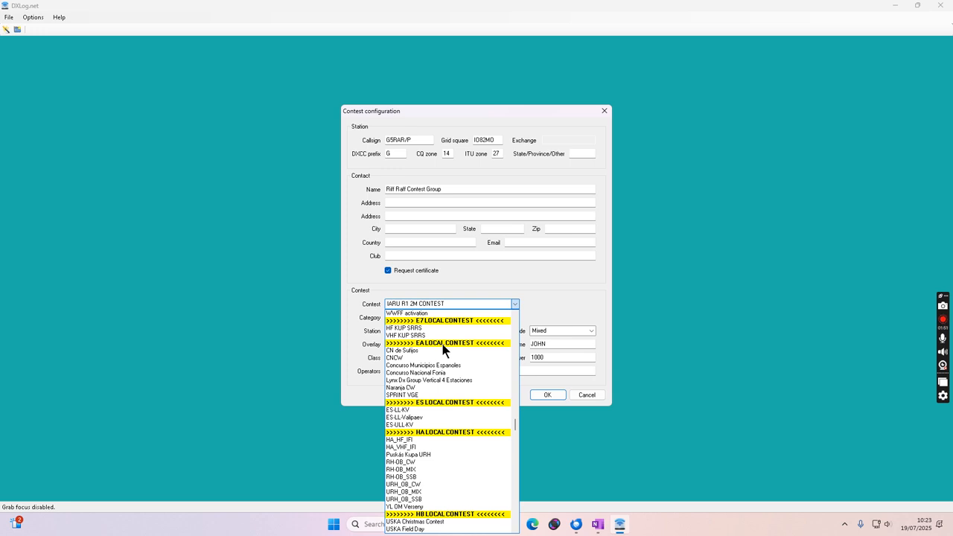
{"action": "left_click", "coordinate": [456, 304]}
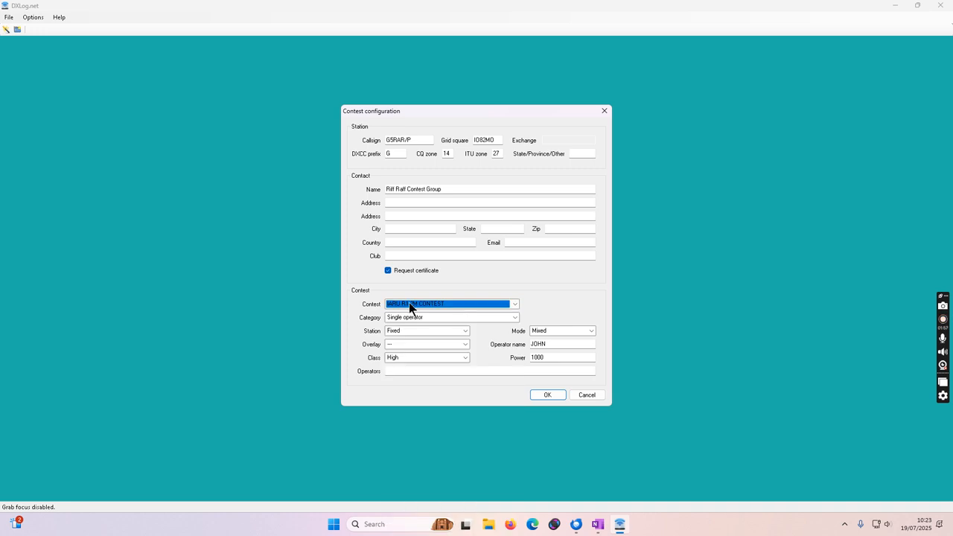
Step: Set the contest category to Multi operator and the station to Portable, keeping the overlay empty and the class High
{"action": "left_click", "coordinate": [513, 317]}
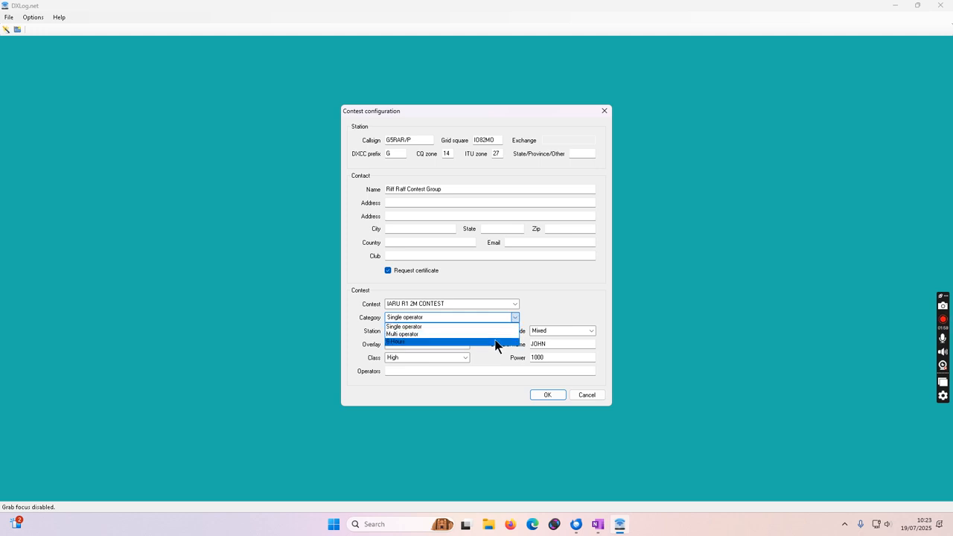
{"action": "left_click", "coordinate": [496, 333]}
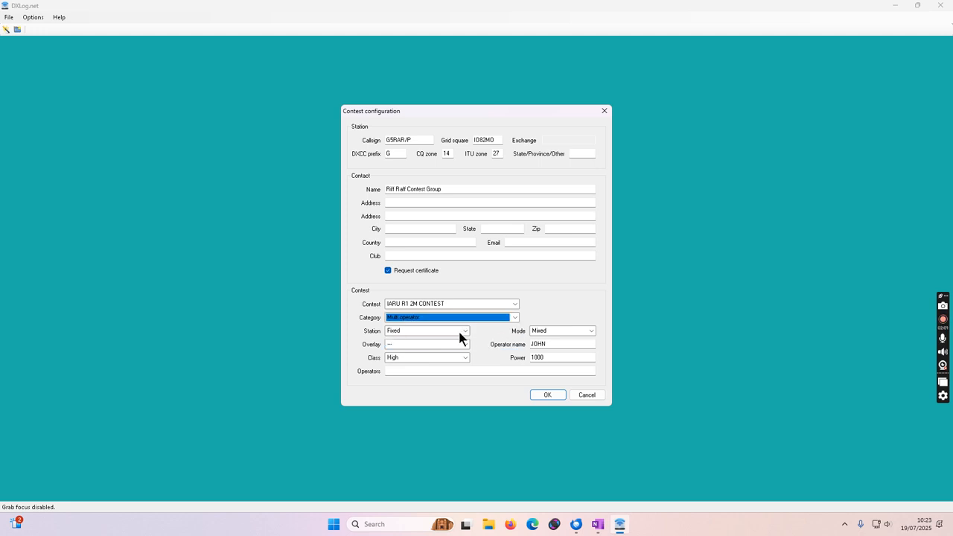
{"action": "left_click", "coordinate": [461, 334]}
{"action": "left_click", "coordinate": [441, 378]}
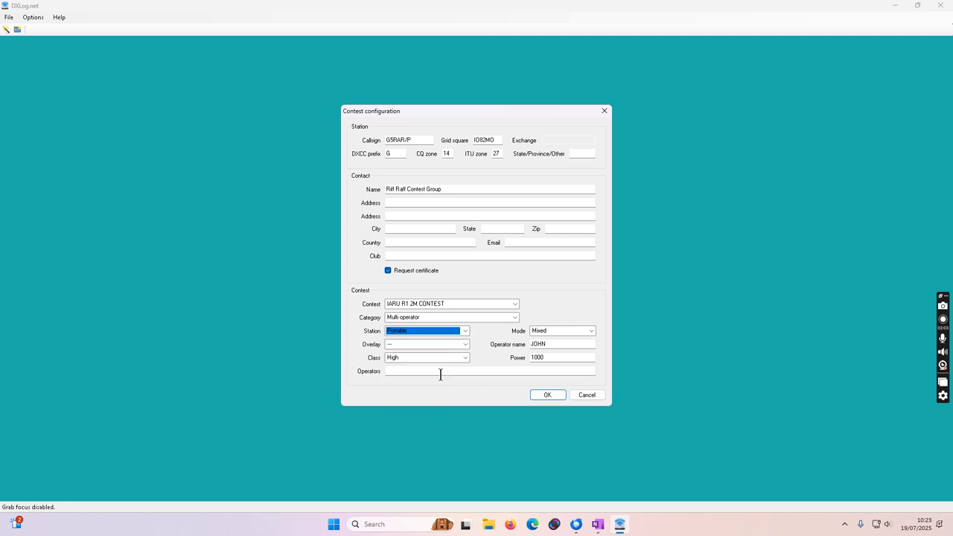
{"action": "left_click", "coordinate": [465, 345]}
{"action": "left_click", "coordinate": [456, 359]}
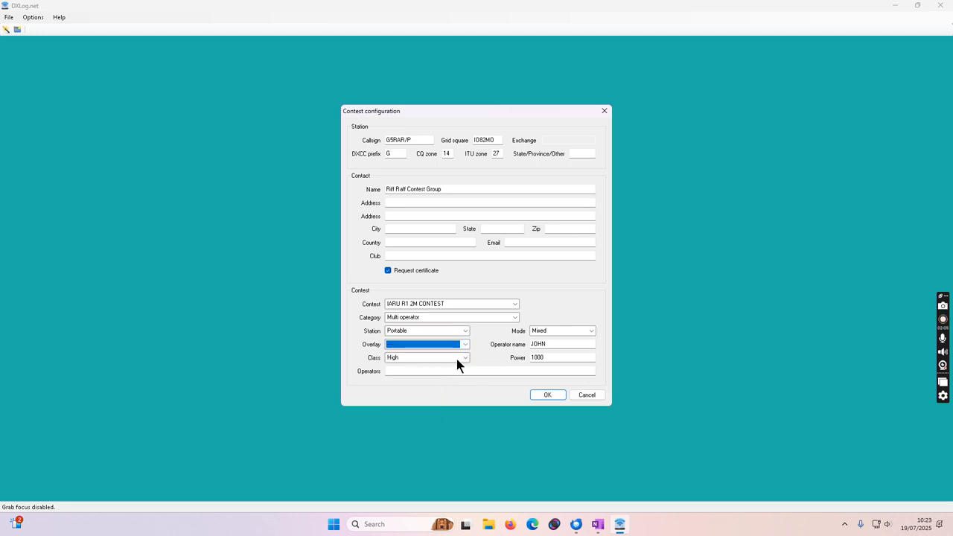
{"action": "left_click", "coordinate": [463, 356]}
{"action": "left_click", "coordinate": [464, 356]}
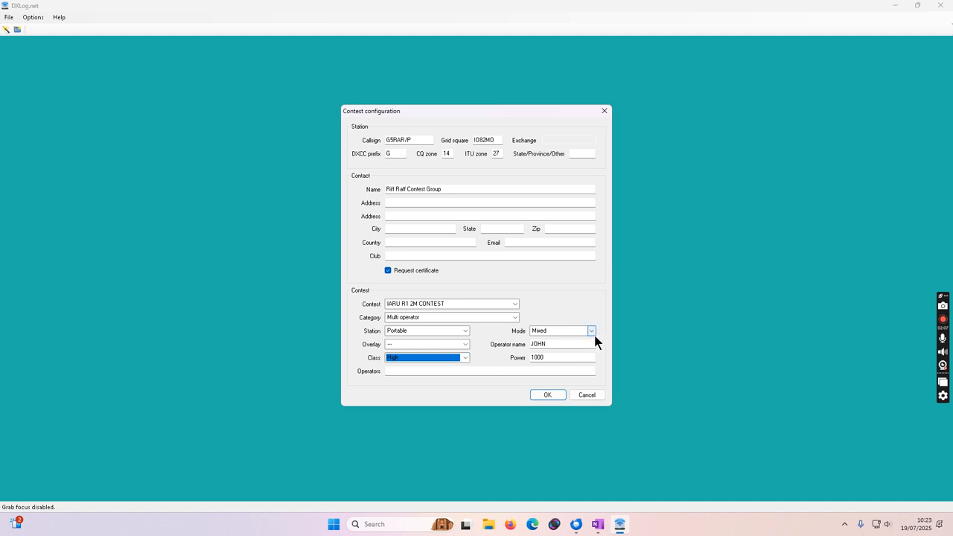
{"action": "double_click", "coordinate": [570, 343]}
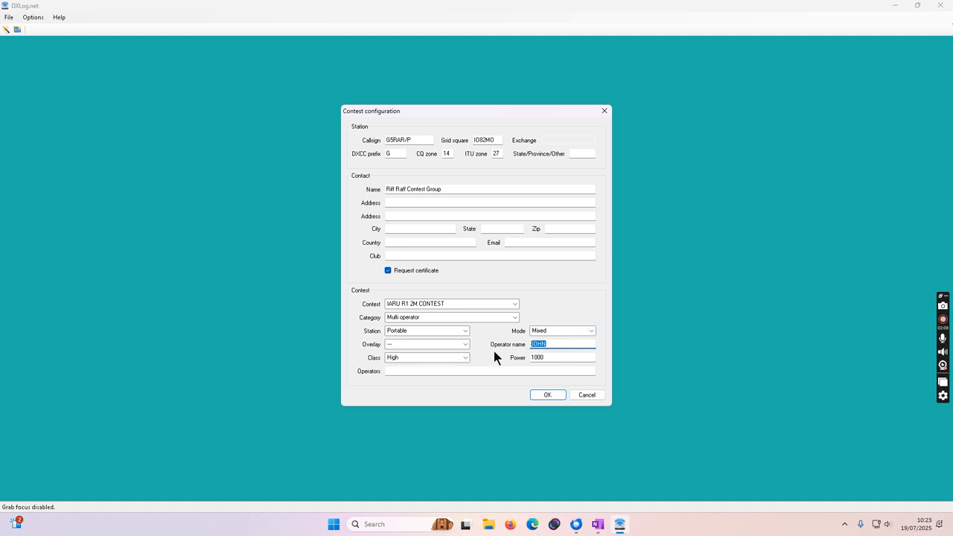
{"action": "key", "text": "BackSpace"}
{"action": "left_click", "coordinate": [409, 370]}
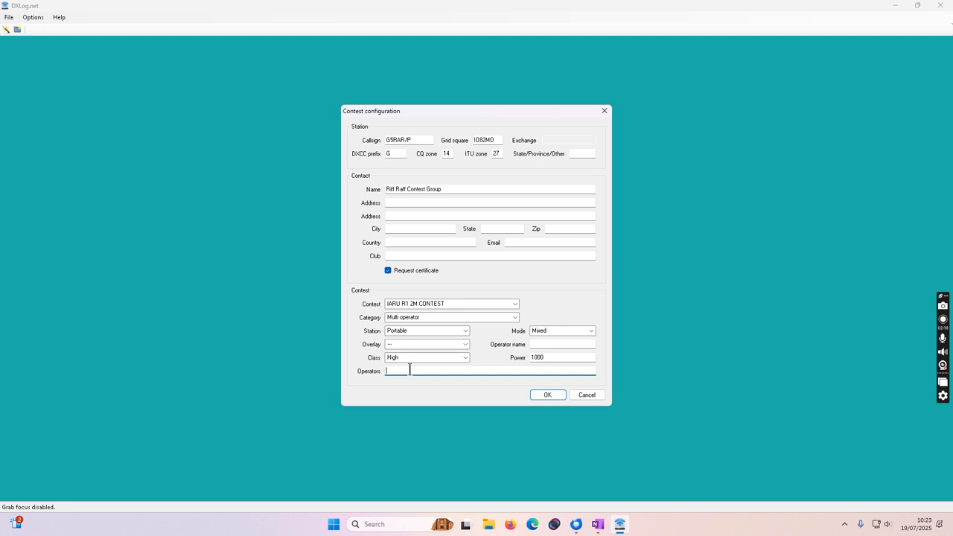
{"action": "type", "text": "G4IRN,G8AQA,M5LMG,"}
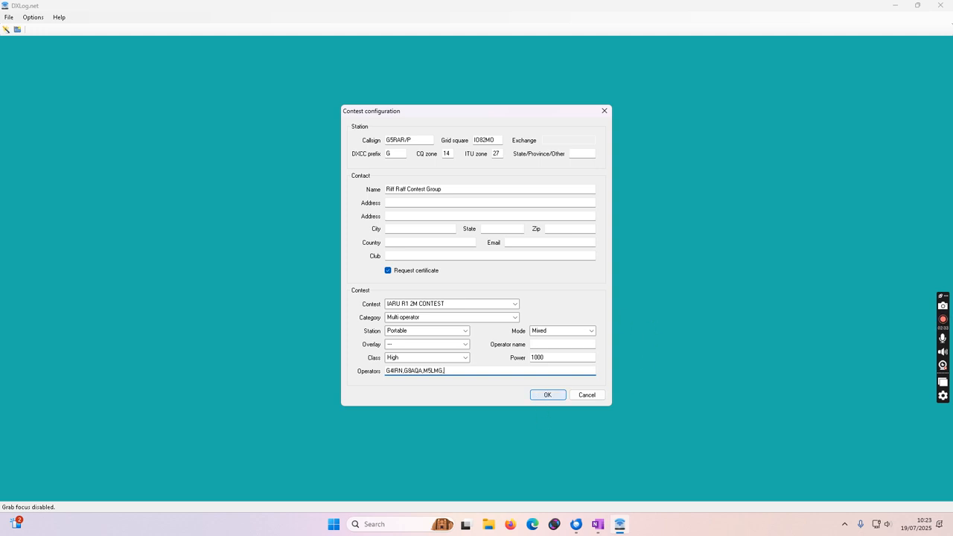
{"action": "type", "text": "M0HM0,G4URT"}
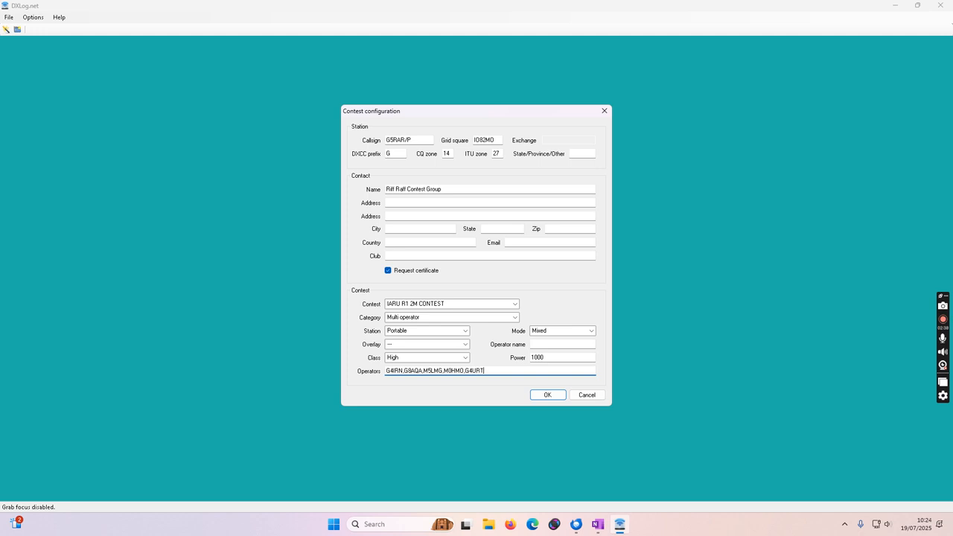
Step: Save the new contest as 2025 09 2m Trophy G5RAR.dxn over the existing file, and answer the messages that open while loading
{"action": "left_click", "coordinate": [546, 393]}
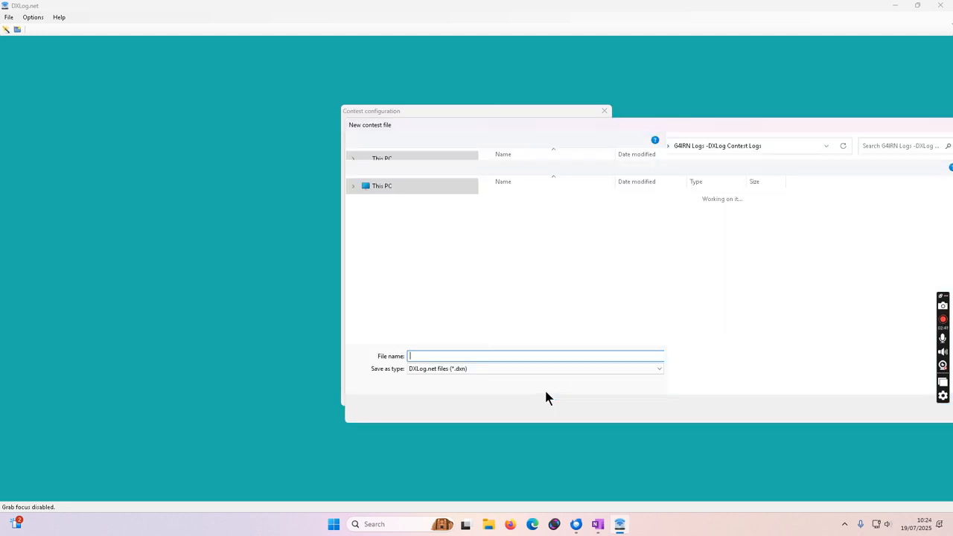
{"action": "left_click", "coordinate": [561, 225]}
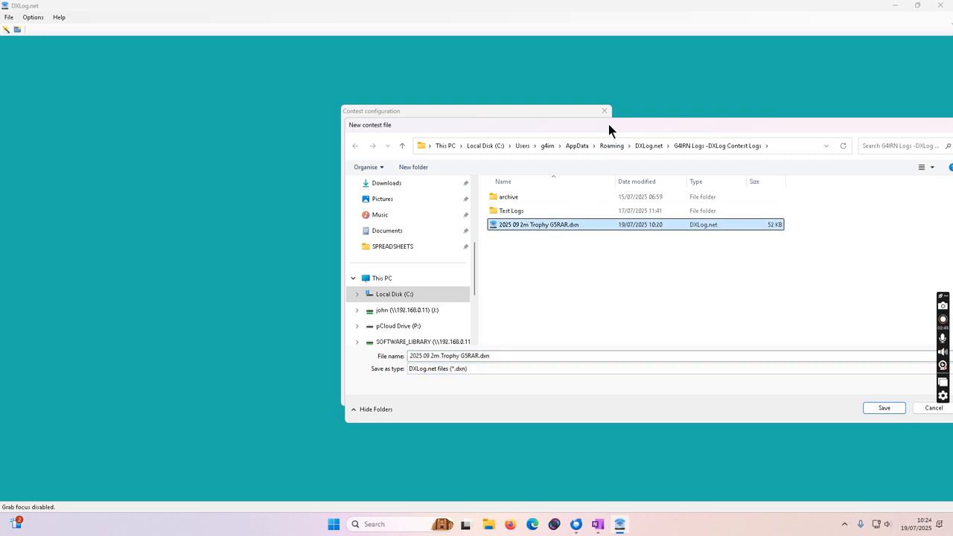
{"action": "left_click_drag", "start_coordinate": [625, 124], "coordinate": [384, 117]}
{"action": "left_click", "coordinate": [644, 401]}
{"action": "left_click", "coordinate": [502, 264]}
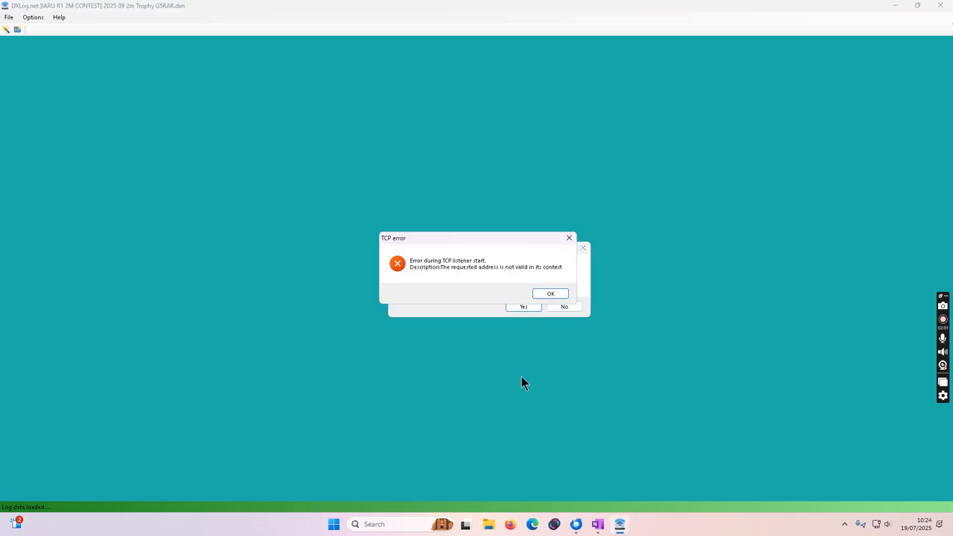
{"action": "left_click", "coordinate": [535, 306]}
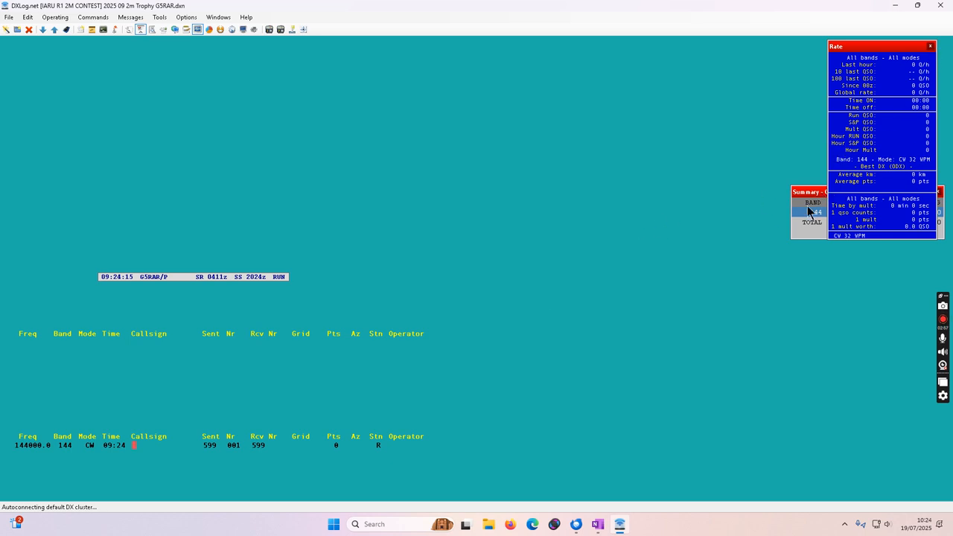
Step: Close the Rate, Summary and station status windows around the log
{"action": "right_click", "coordinate": [275, 282]}
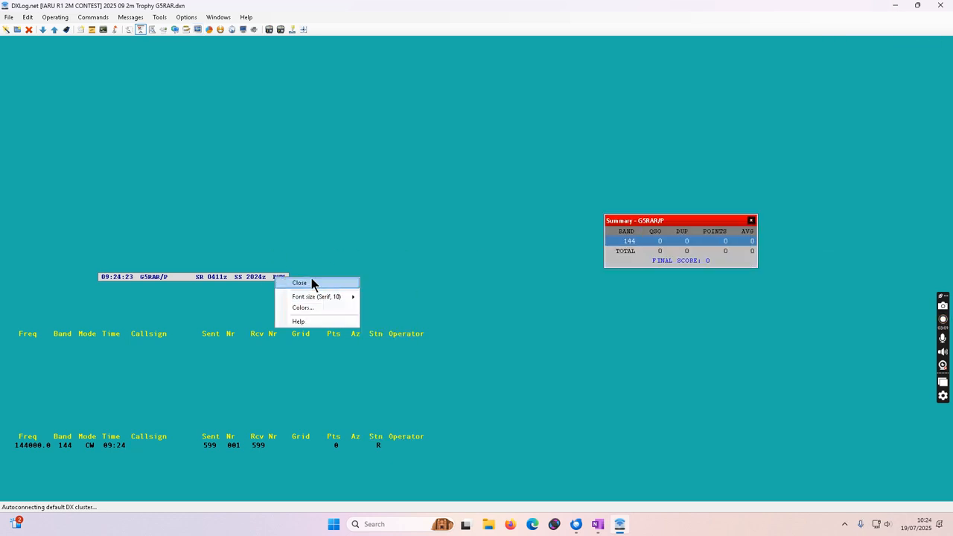
{"action": "left_click", "coordinate": [312, 277]}
{"action": "left_click", "coordinate": [751, 220]}
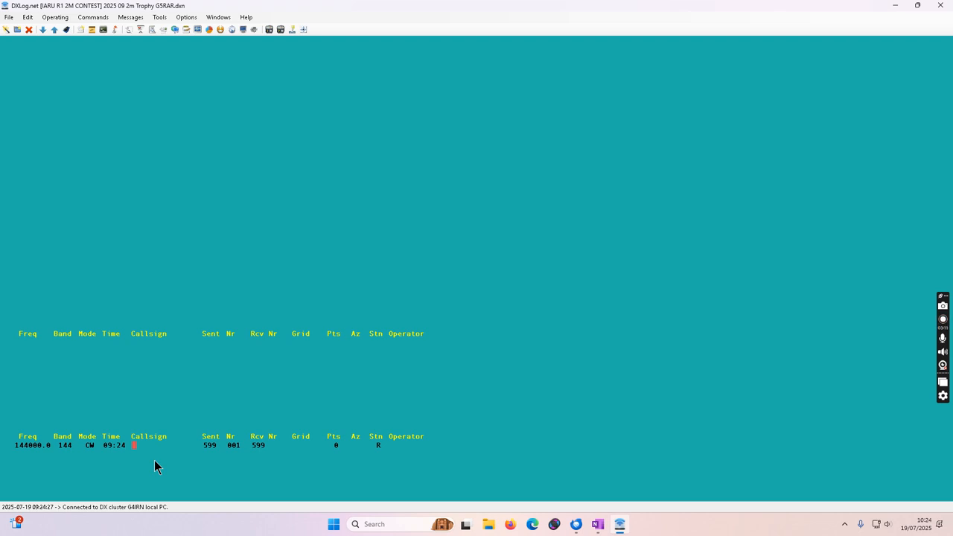
Step: Set the operating frequency to 144020 and the mode to SSB through the log entry line
{"action": "type", "text": "144028"}
{"action": "key", "text": "Return"}
{"action": "type", "text": "SSB"}
{"action": "key", "text": "Return"}
{"action": "type", "text": "G4PIQ"}
{"action": "type", "text": "044"}
{"action": "key", "text": "space"}
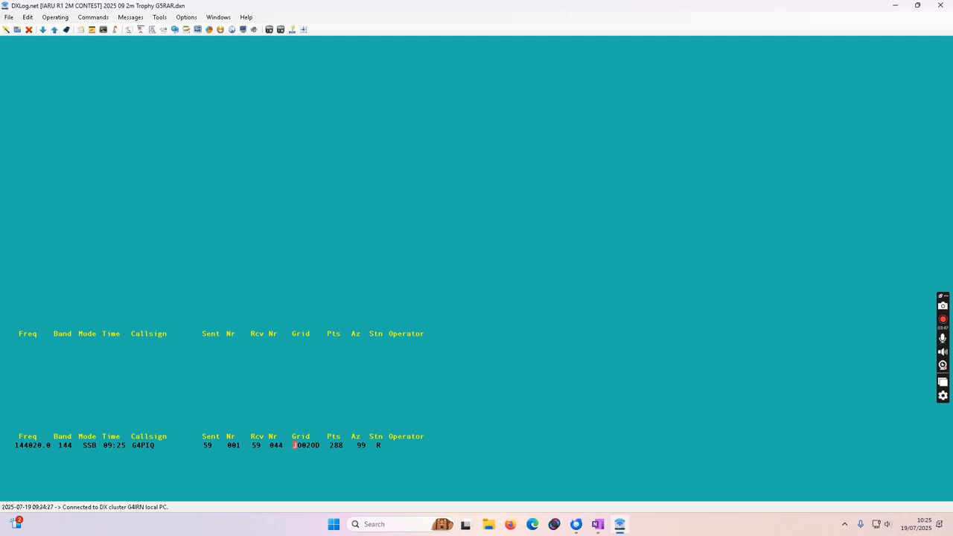
{"action": "type", "text": "KKLLKK"}
{"action": "key", "text": "BackSpace"}
{"action": "key", "text": "BackSpace"}
{"action": "key", "text": "BackSpace"}
{"action": "key", "text": "BackSpace"}
{"action": "key", "text": "BackSpace"}
{"action": "key", "text": "BackSpace"}
{"action": "key", "text": "space"}
{"action": "key", "text": "space"}
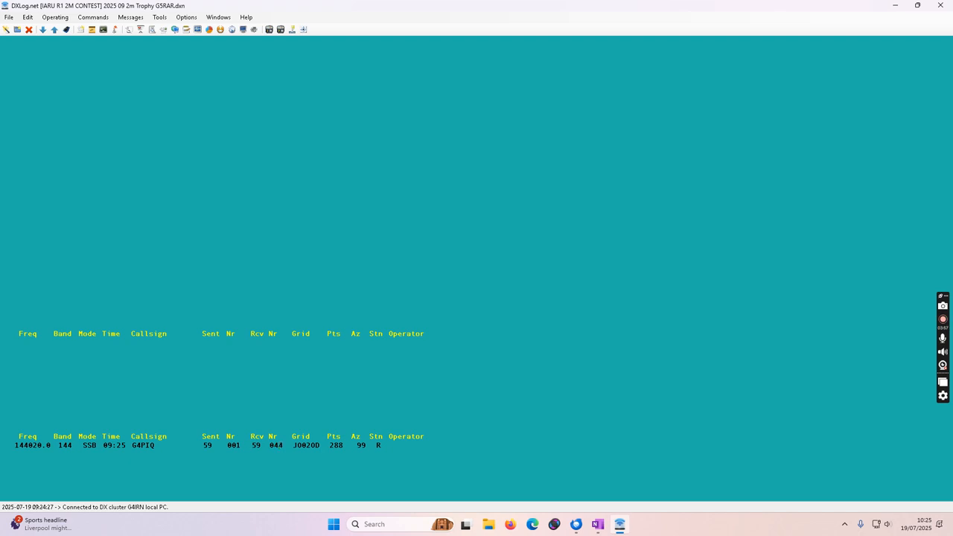
{"action": "key", "text": "space"}
{"action": "key", "text": "space"}
{"action": "key", "text": "space"}
{"action": "key", "text": "space"}
{"action": "key", "text": "space"}
{"action": "key", "text": "space"}
{"action": "key", "text": "space"}
{"action": "key", "text": "space"}
{"action": "key", "text": "space"}
{"action": "key", "text": "space"}
{"action": "key", "text": "space"}
{"action": "key", "text": "space"}
{"action": "key", "text": "space"}
{"action": "key", "text": "space"}
{"action": "key", "text": "space"}
{"action": "key", "text": "space"}
{"action": "key", "text": "space"}
{"action": "key", "text": "space"}
{"action": "key", "text": "space"}
{"action": "key", "text": "space"}
{"action": "key", "text": "space"}
{"action": "key", "text": "space"}
{"action": "key", "text": "space"}
{"action": "key", "text": "space"}
{"action": "key", "text": "space"}
{"action": "key", "text": "space"}
{"action": "key", "text": "space"}
{"action": "key", "text": "space"}
{"action": "key", "text": "space"}
{"action": "key", "text": "Return"}
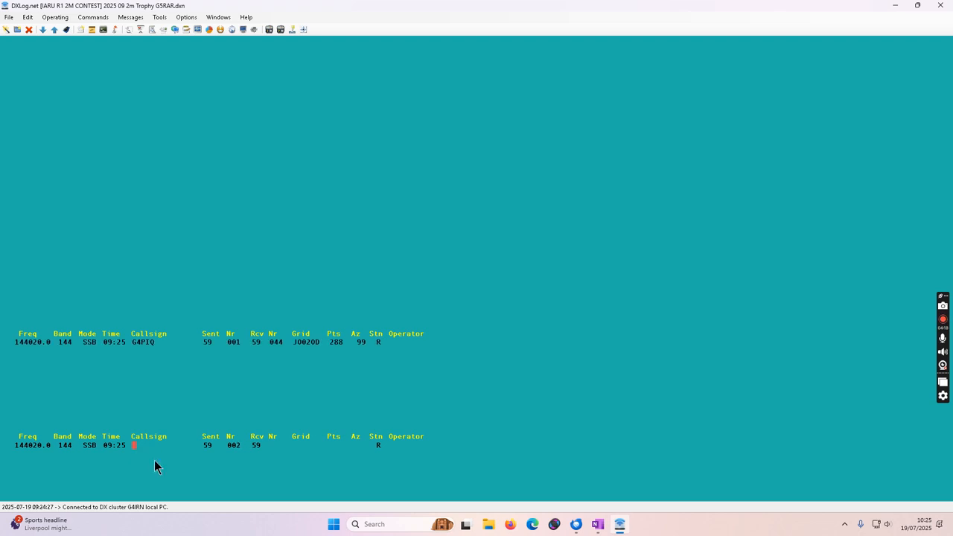
{"action": "type", "text": "M5LMG"}
{"action": "key", "text": "space"}
{"action": "type", "text": "033"}
{"action": "key", "text": "Return"}
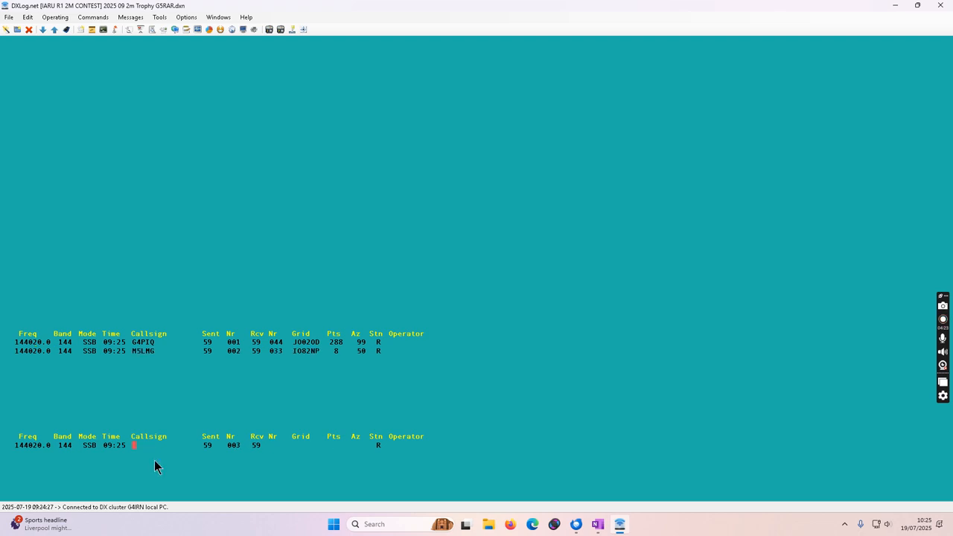
{"action": "type", "text": "PA5W033"}
{"action": "key", "text": "Return"}
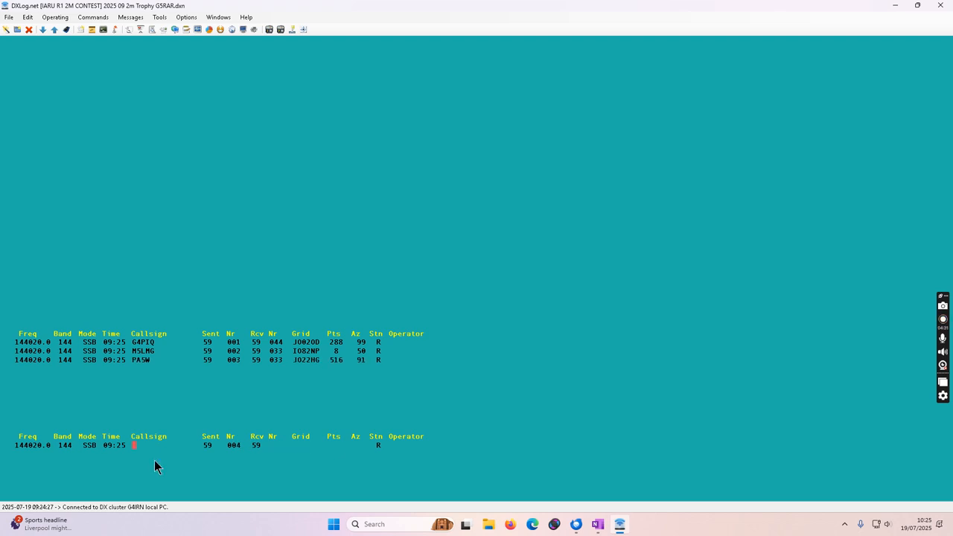